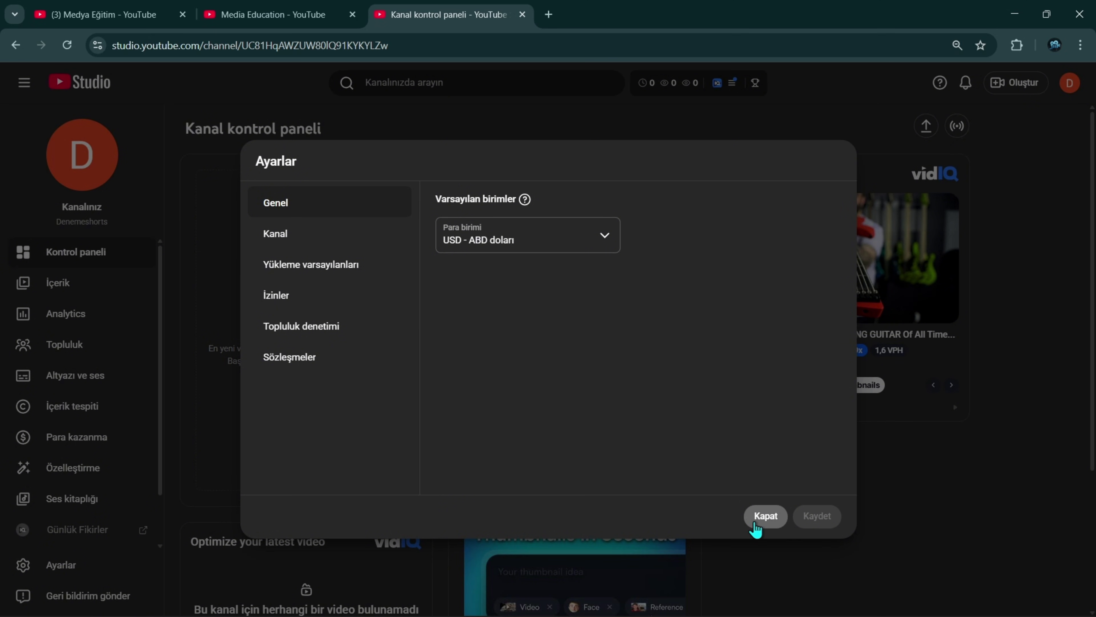
Close and reopen the studio settings, and show the channel's basic information.
left_click(760, 518)
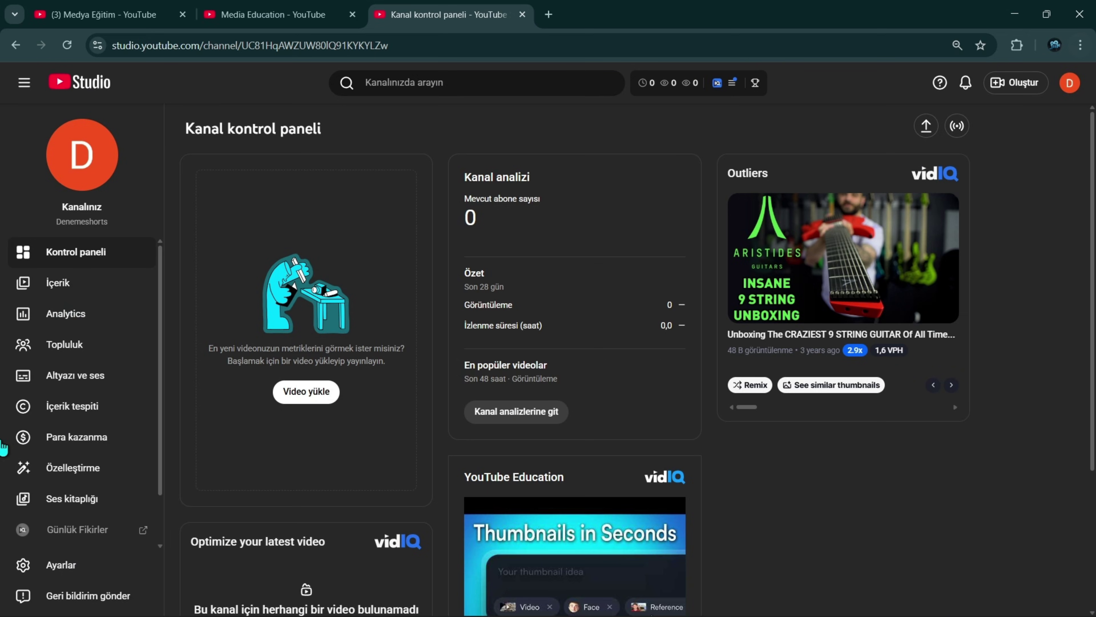
left_click(91, 580)
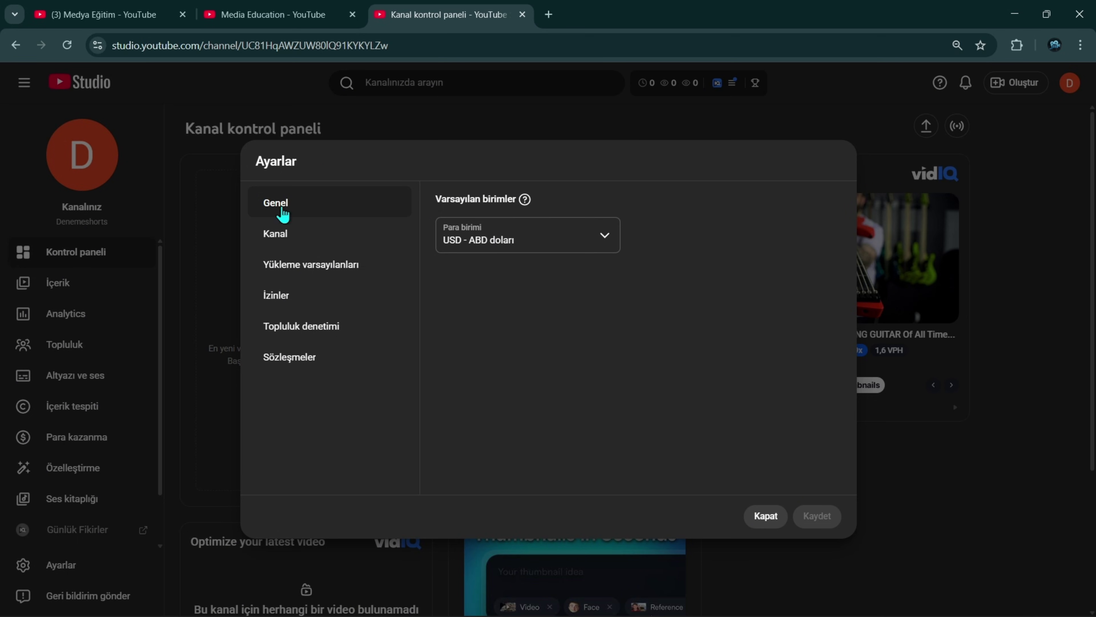
left_click(295, 248)
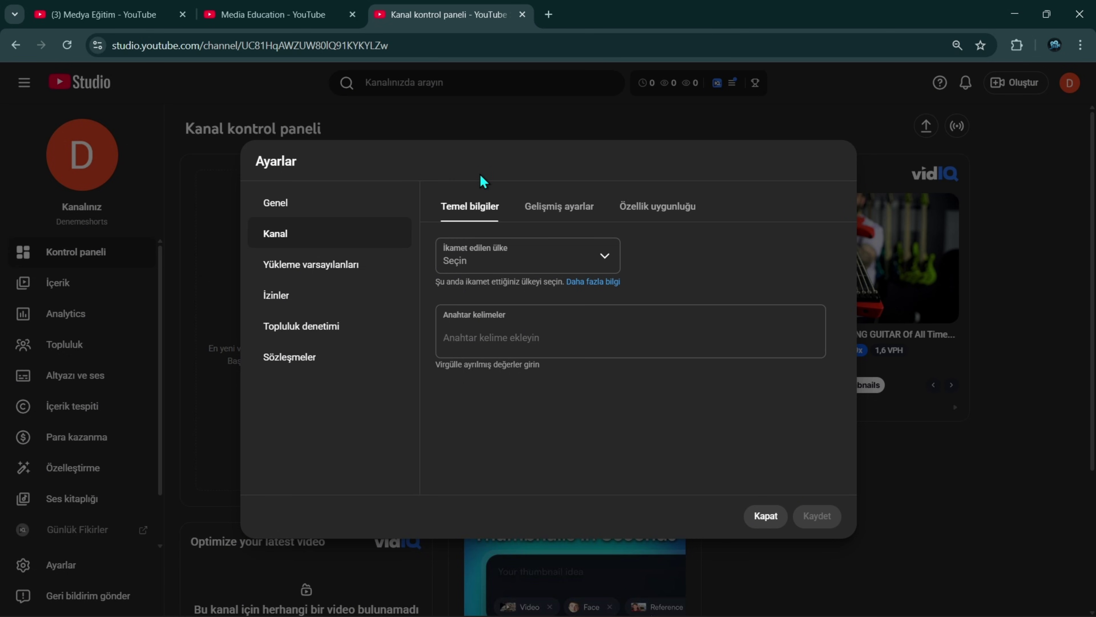
Try Almanya, Türkiye and Amerika Birleşik Devletleri as the channel's country of residence.
left_click(613, 266)
left_click(473, 257)
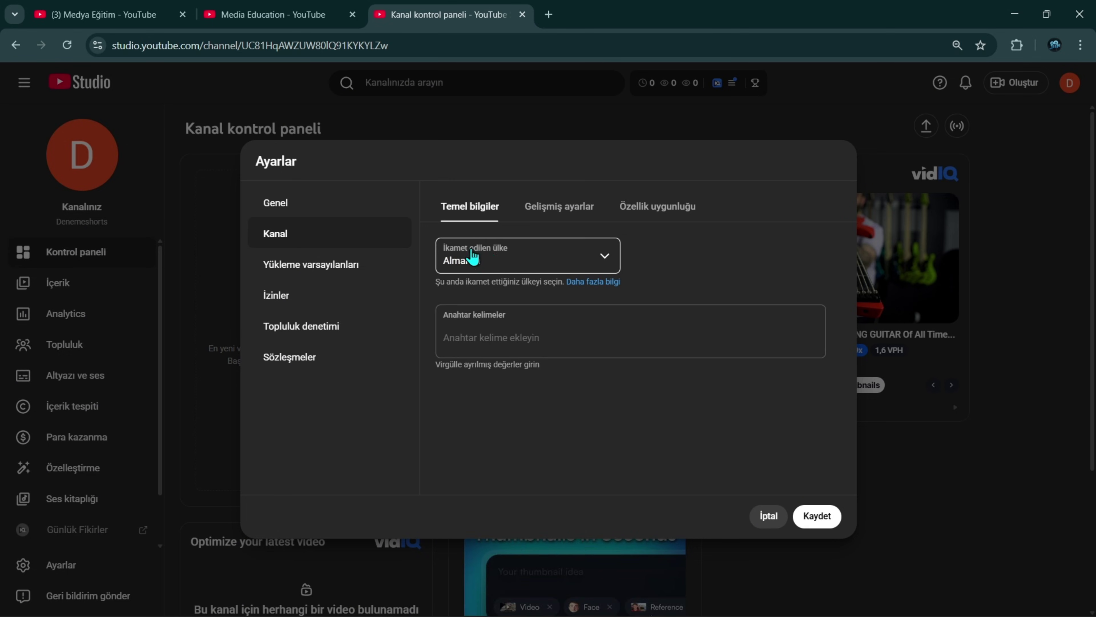
left_click(612, 268)
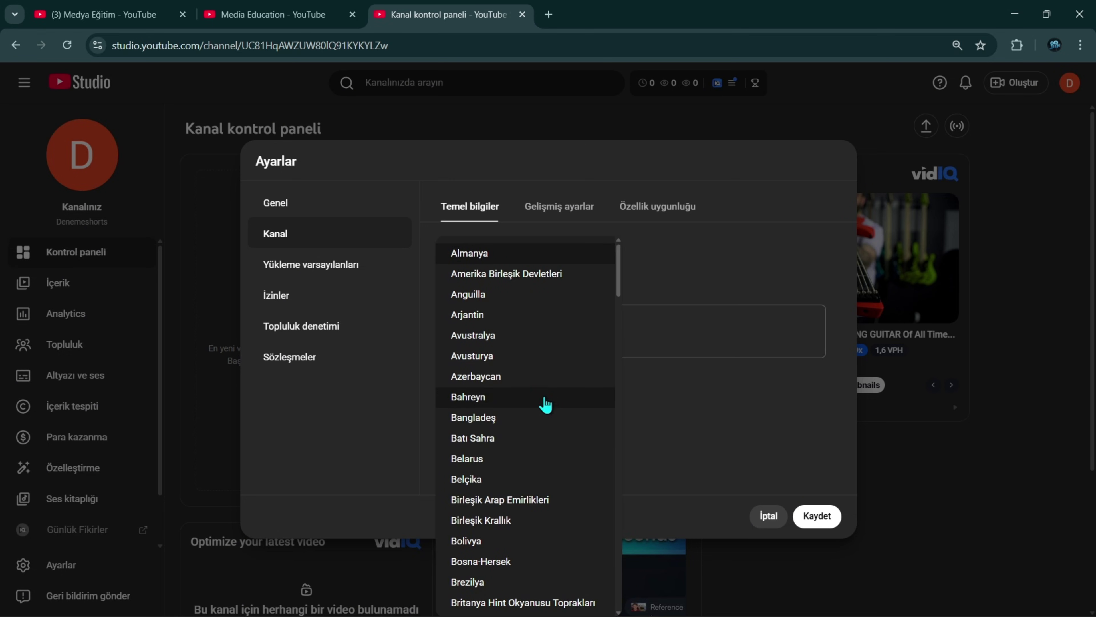
scroll(553, 453, "down", 2)
scroll(554, 463, "down", 15)
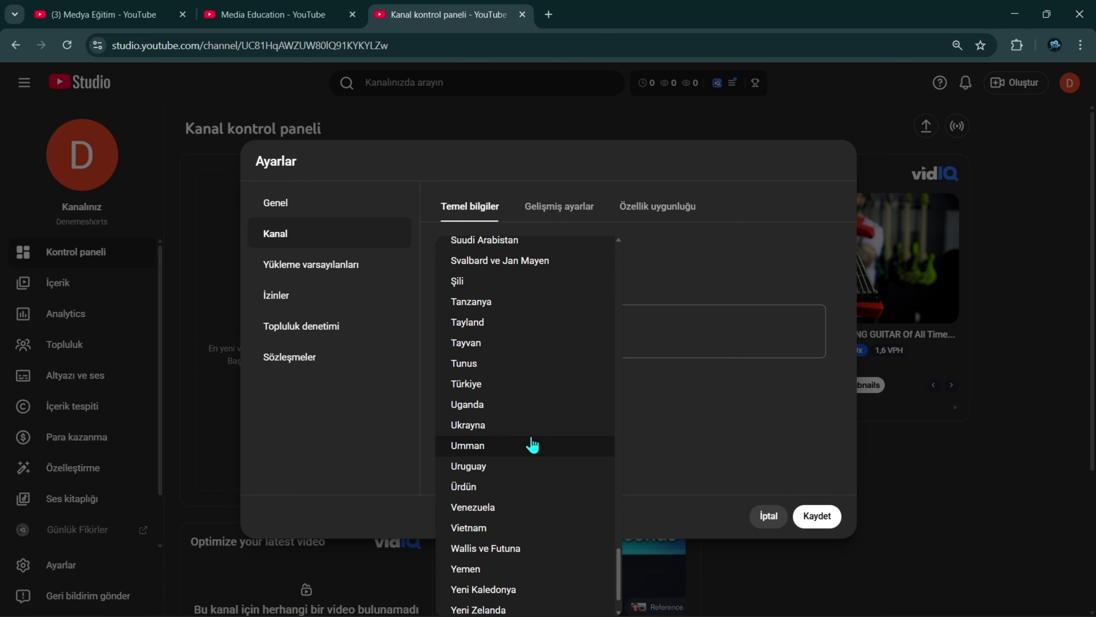
left_click(480, 386)
left_click(557, 265)
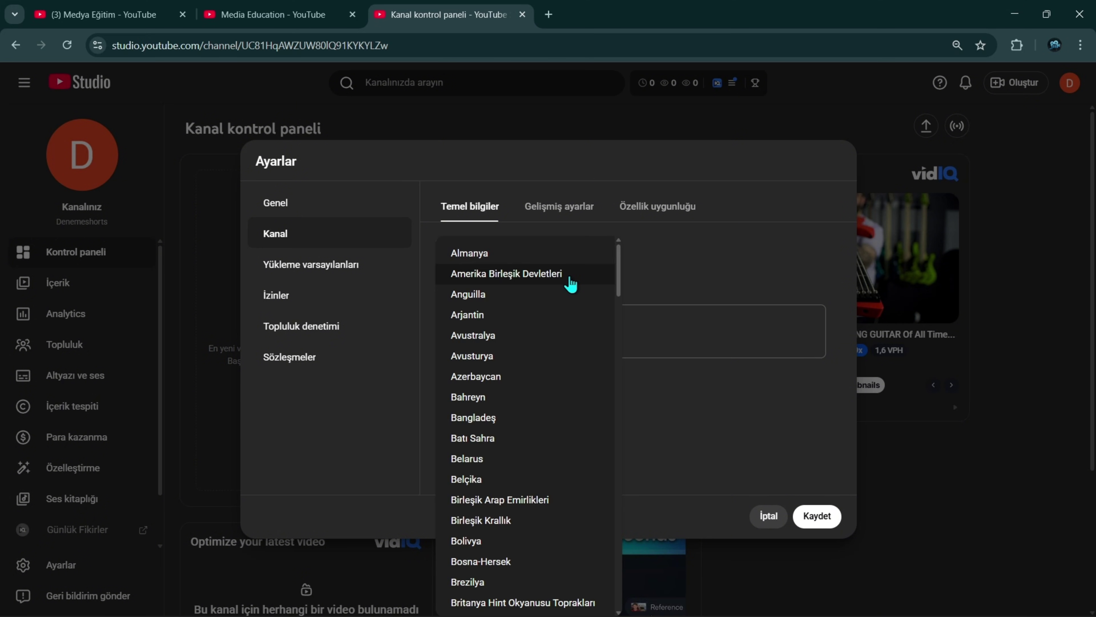
left_click(569, 285)
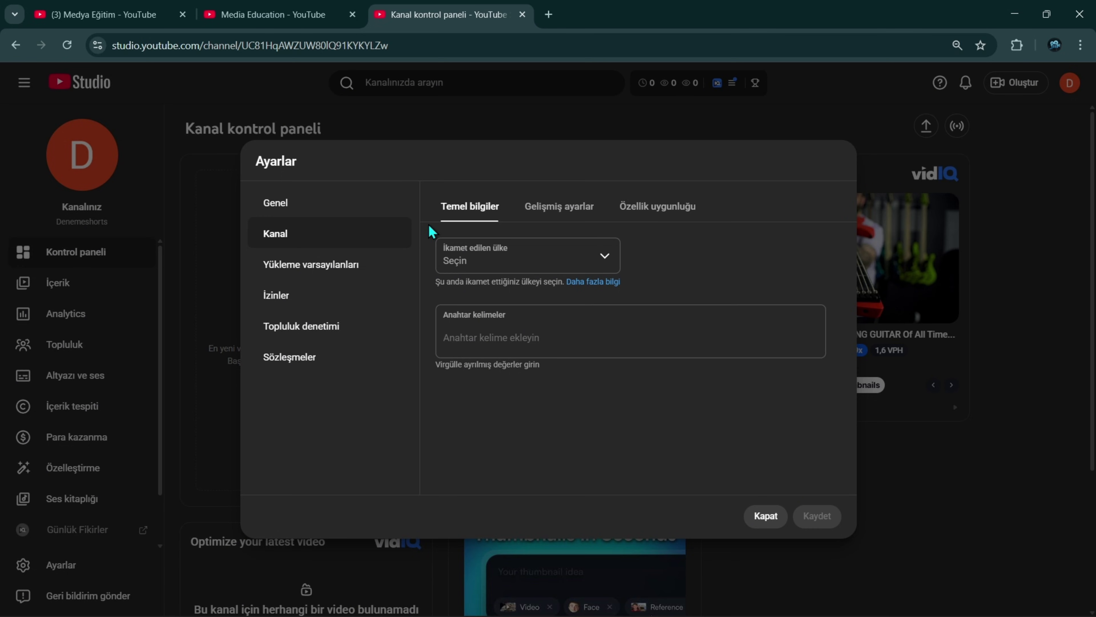
Enter viral videos, trending, compilation, funny moments and entertainment as sample channel keywords.
left_click(475, 337)
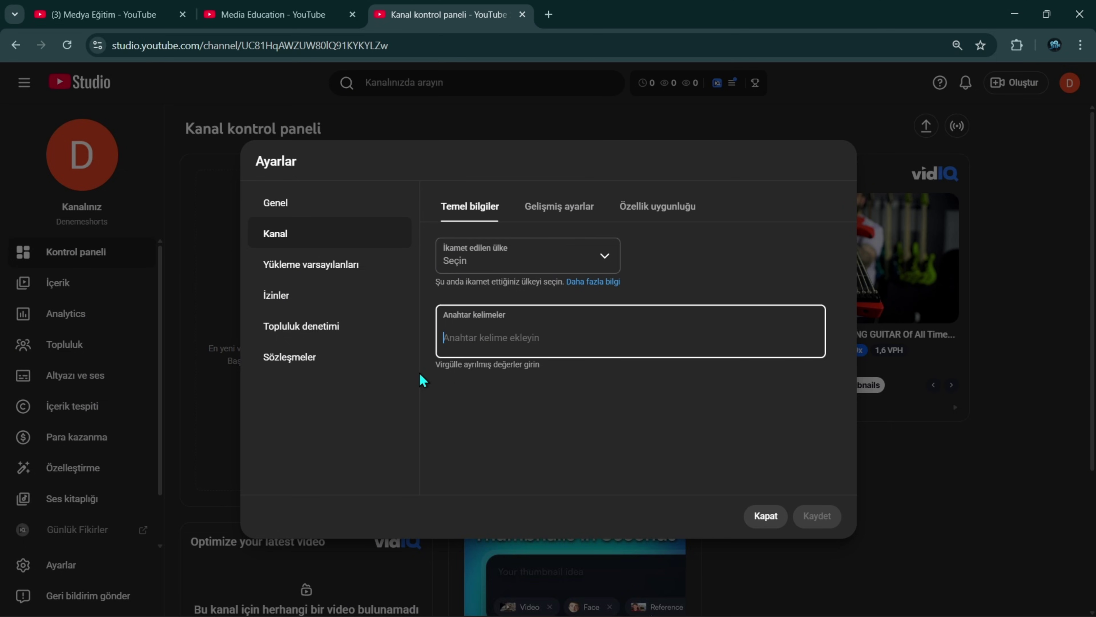
type("viral videos,trendi,ng,compilation,funny moments,enterma")
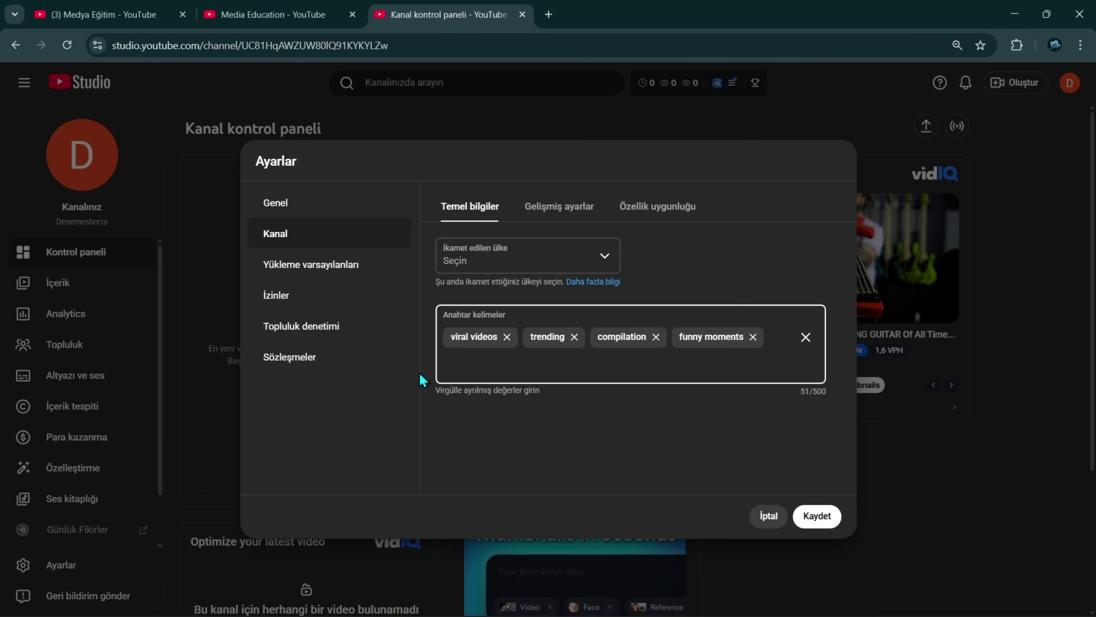
type("inment,")
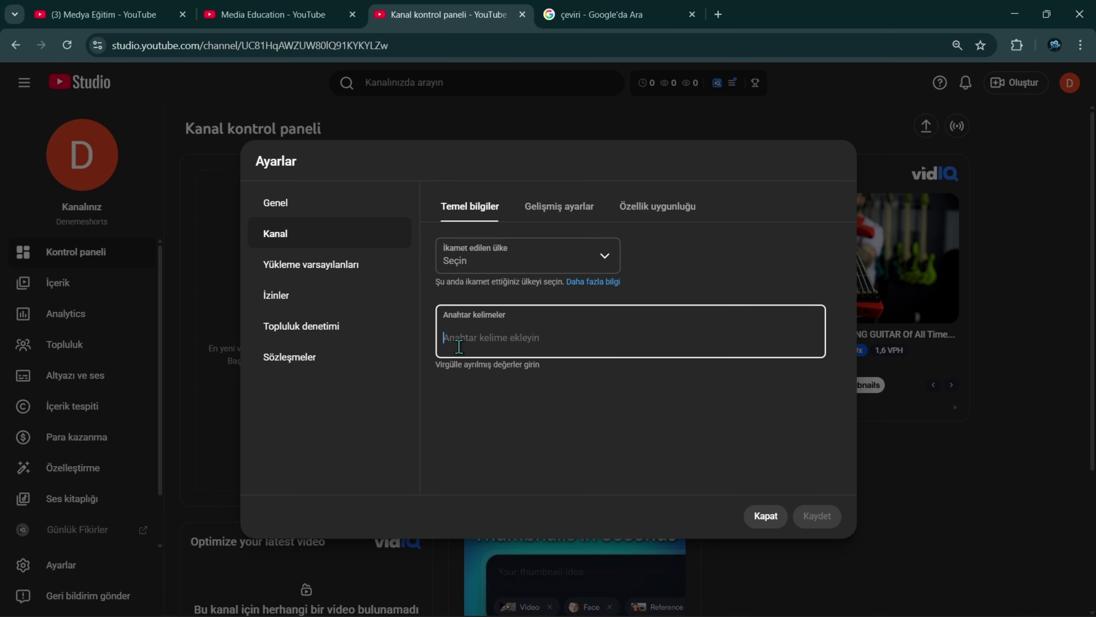
Add the channel keywords youtube education, youtube growth, how to grow on youtube, youtube seo and content strategy.
type("youtube education")
key("Return")
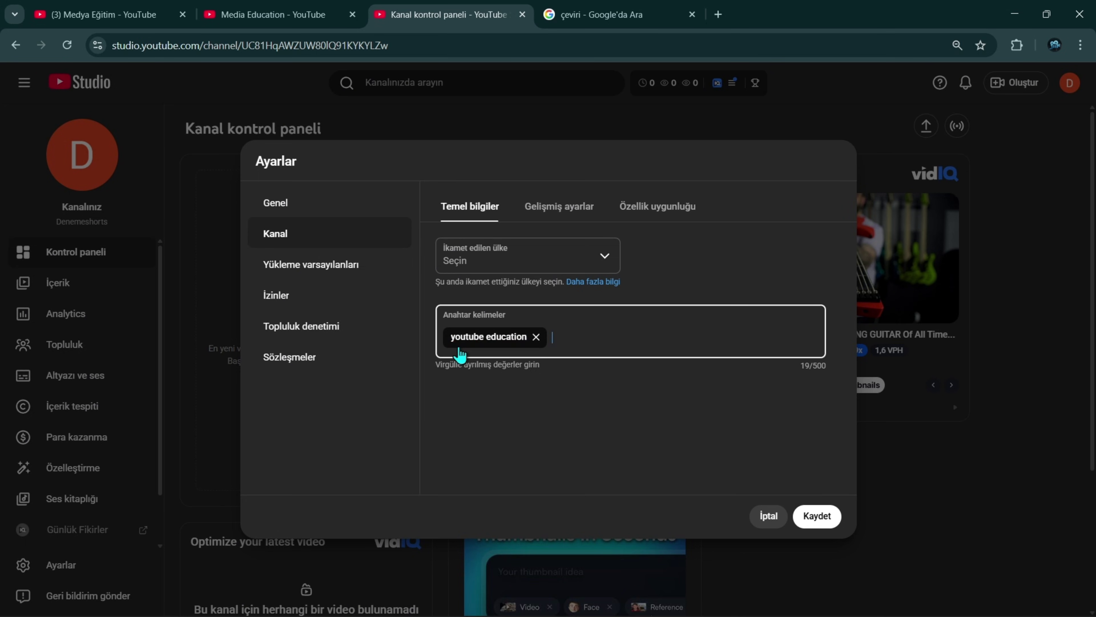
type("youtube growth")
key("Return")
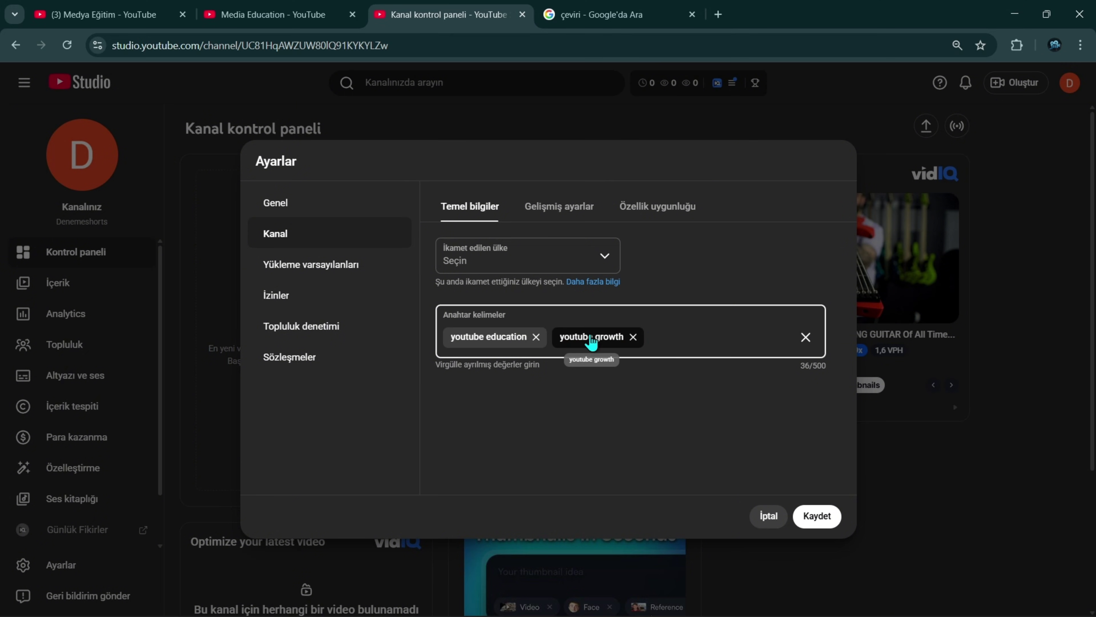
type("how to grow on youtube")
key("Return")
type("youtube seo")
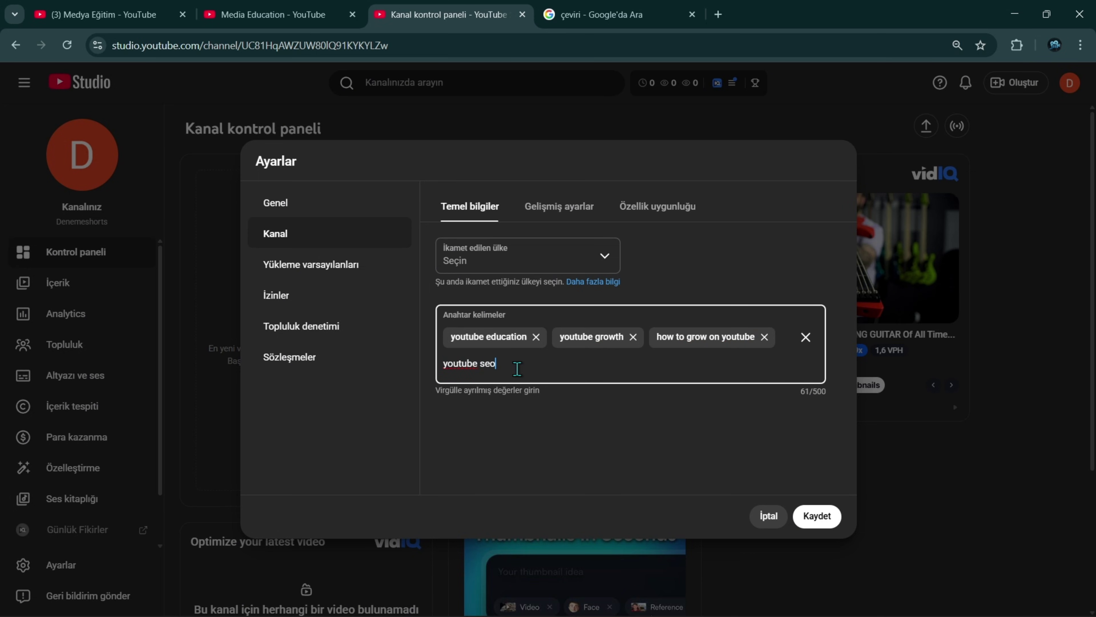
key("Return")
type("content strategy")
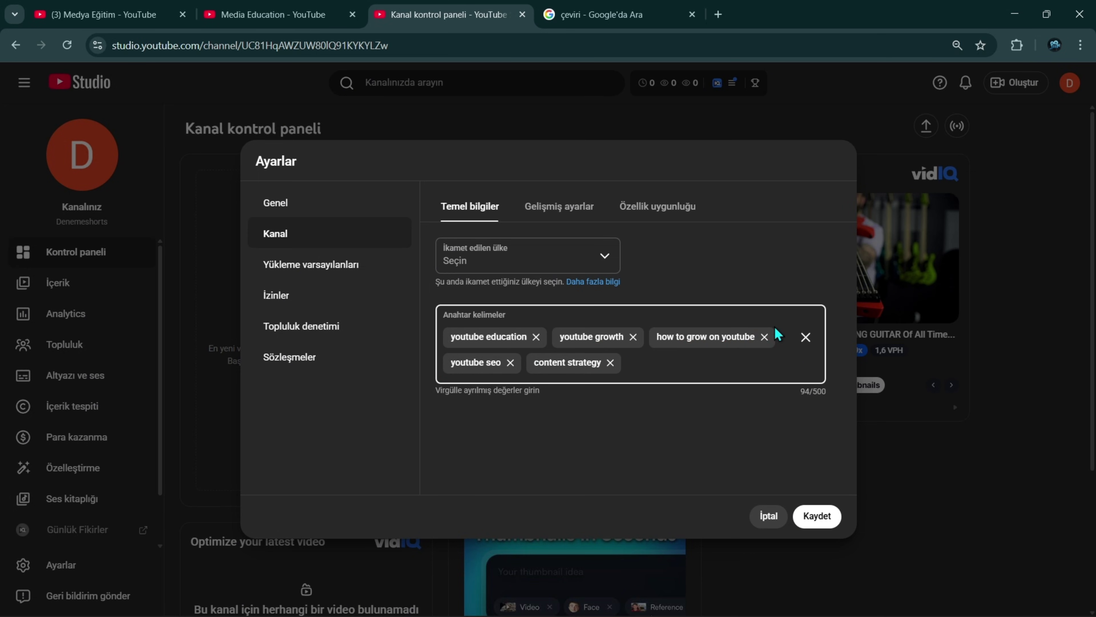
right_click(535, 287)
key("Escape")
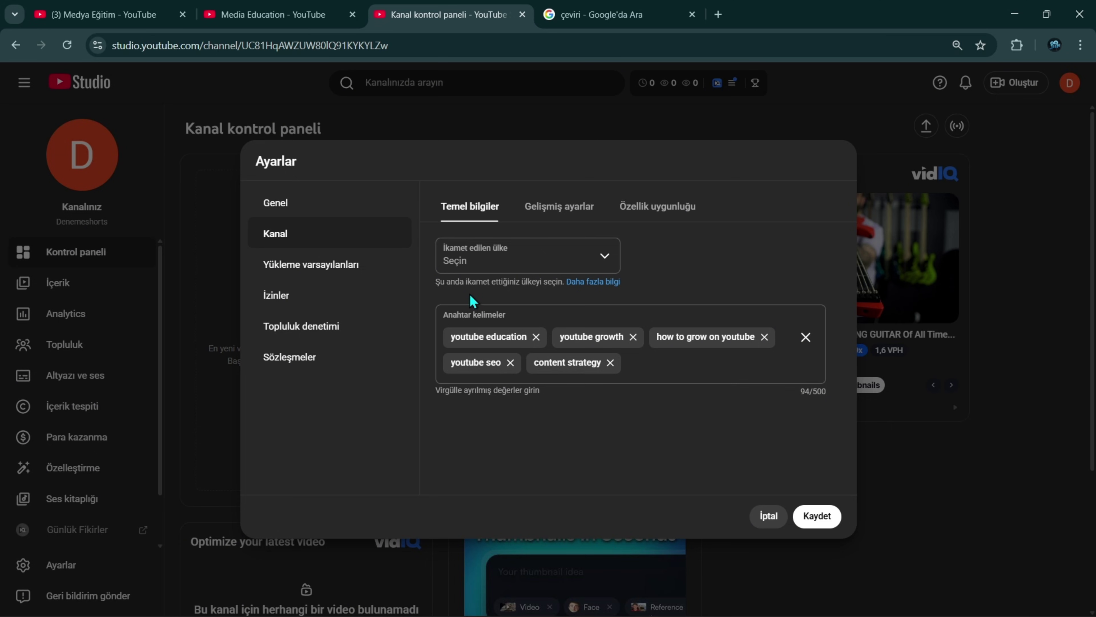
Mark the channel as not made for kids in its advanced settings and show the feature eligibility section.
left_click(547, 209)
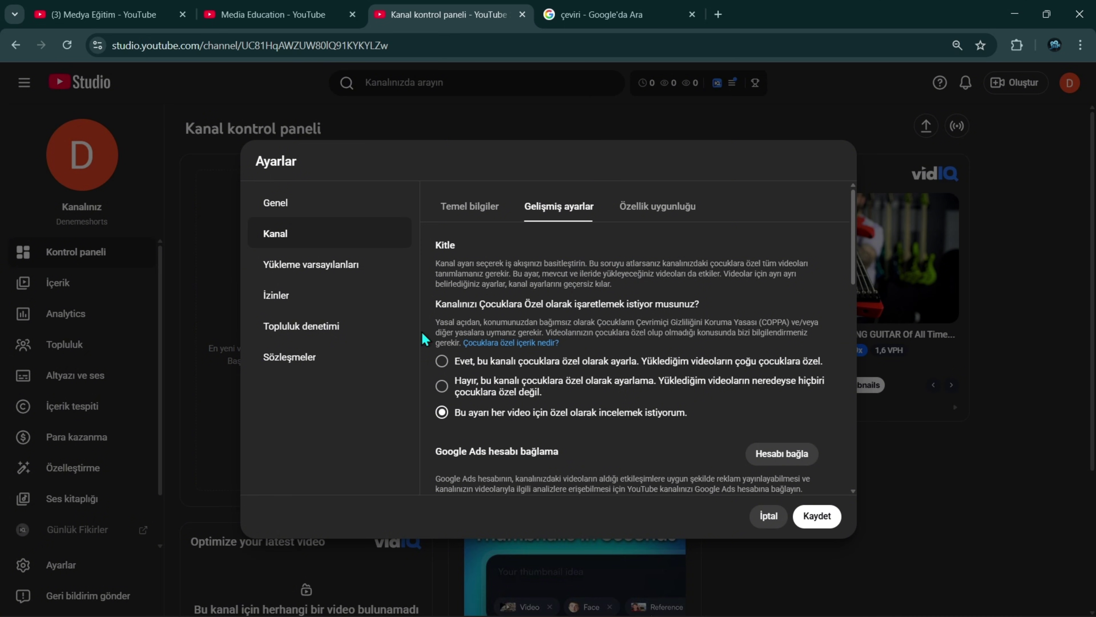
left_click(486, 391)
scroll(485, 391, "down", 3)
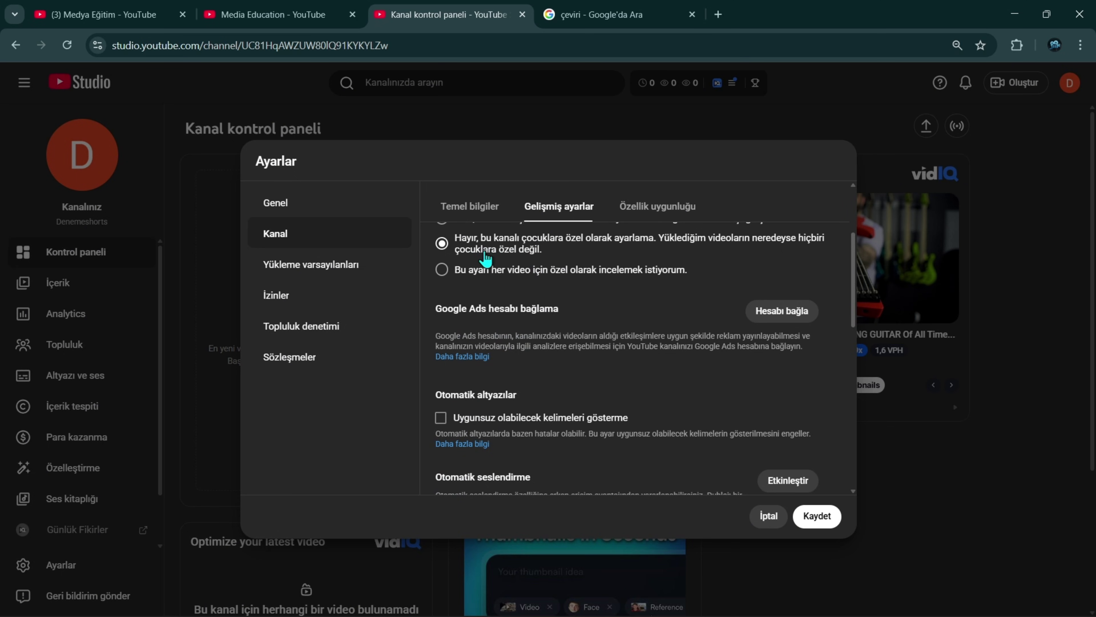
scroll(487, 272, "up", 3)
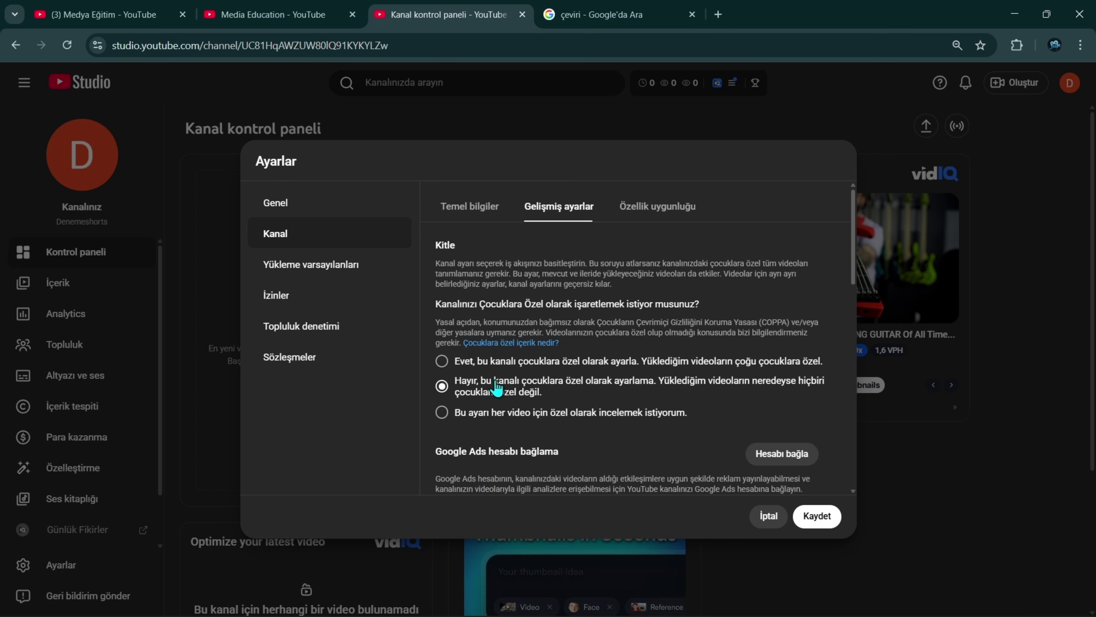
scroll(498, 388, "down", 5)
scroll(527, 414, "up", 5)
left_click(626, 210)
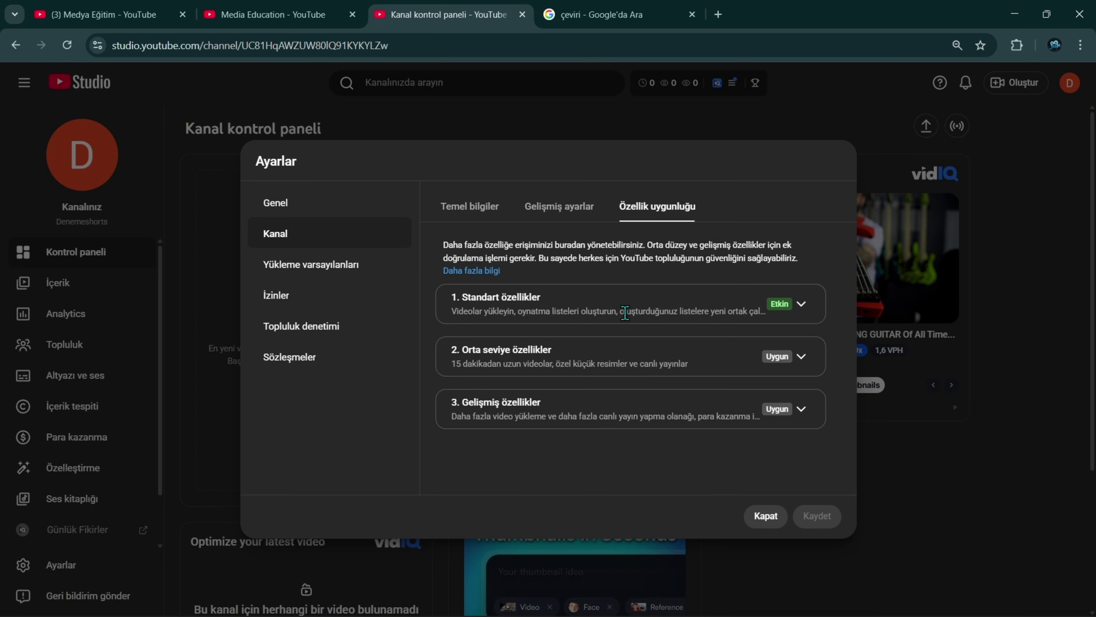
In the advanced upload defaults, look through the video categories and set the video language to İngilizce.
left_click(342, 263)
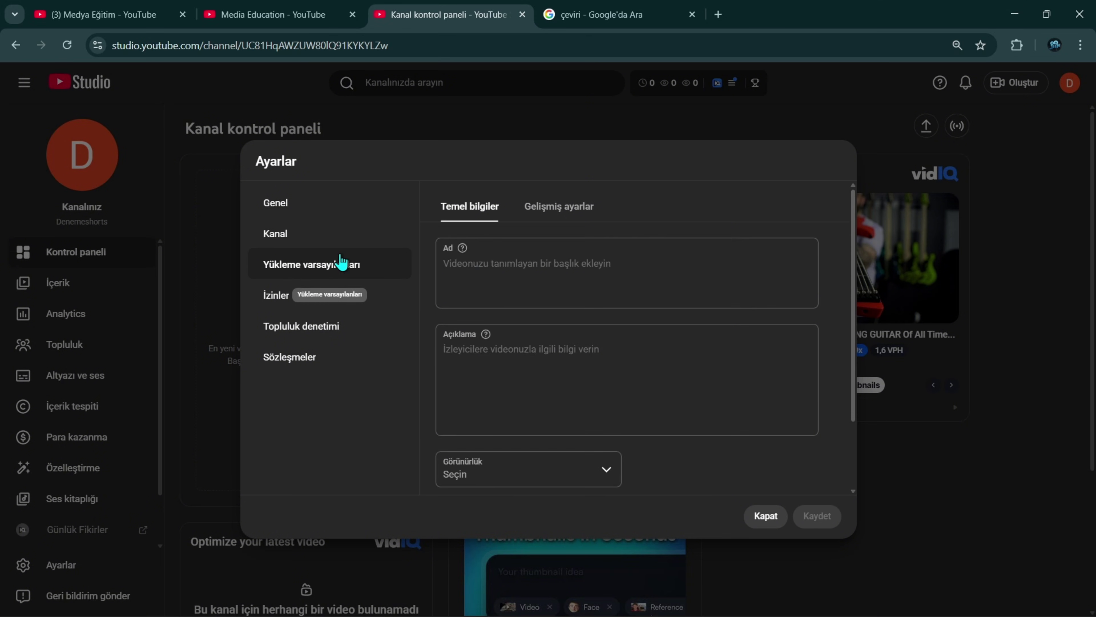
left_click(538, 214)
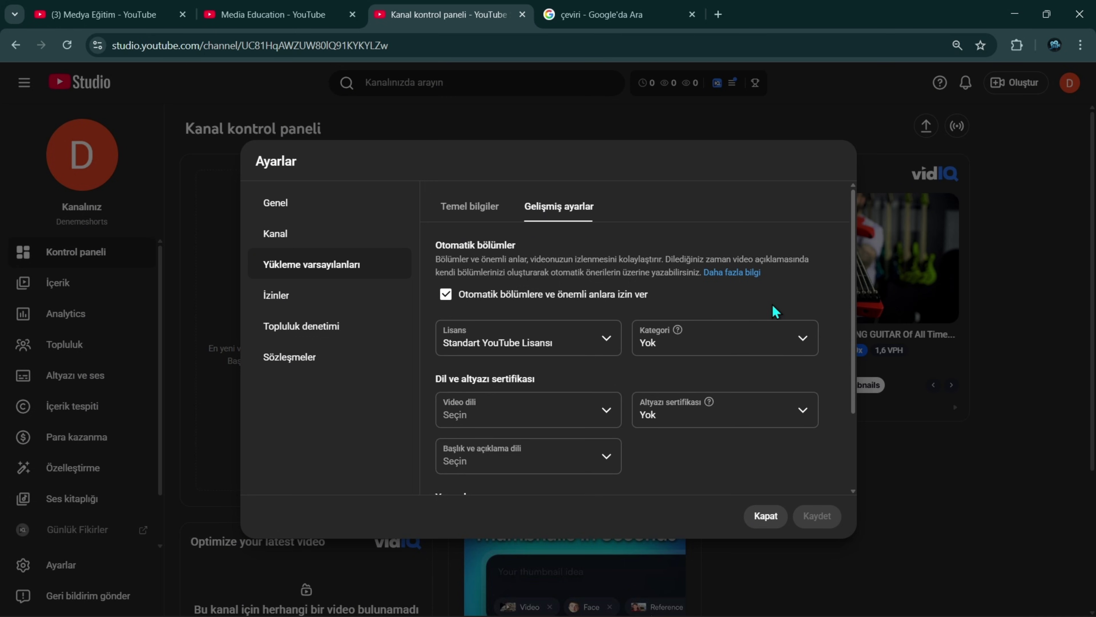
left_click(803, 339)
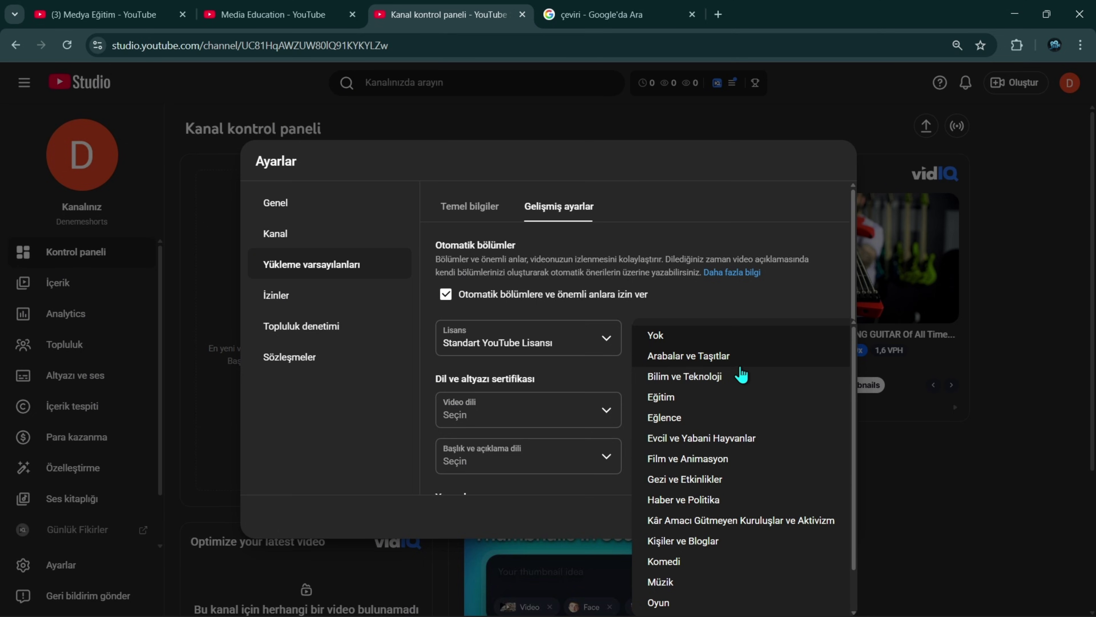
scroll(727, 301, "down", 3)
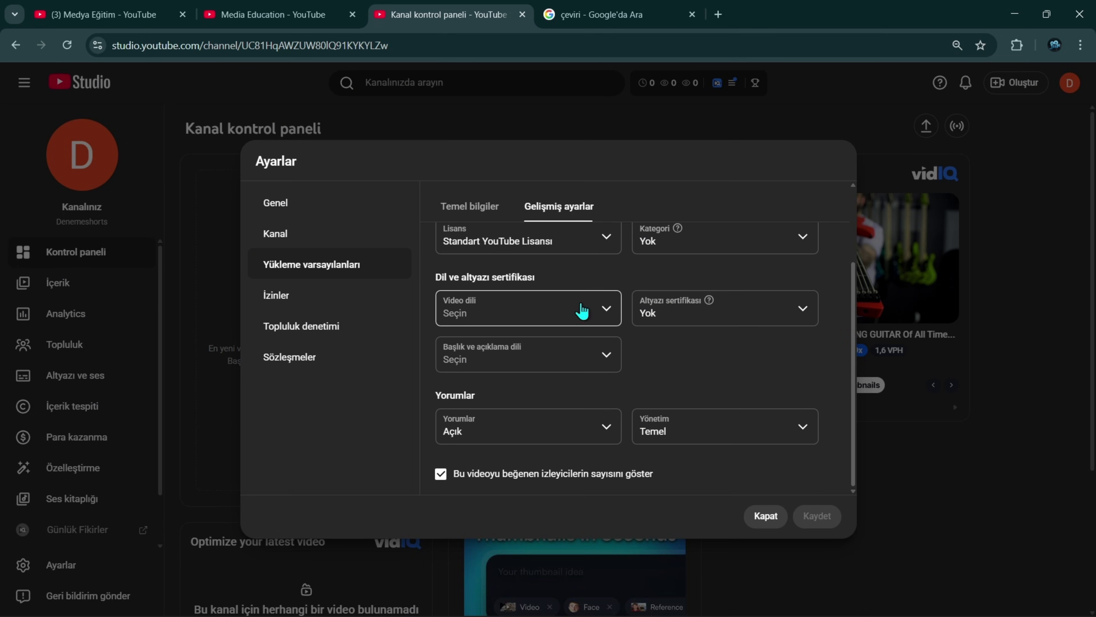
left_click(613, 311)
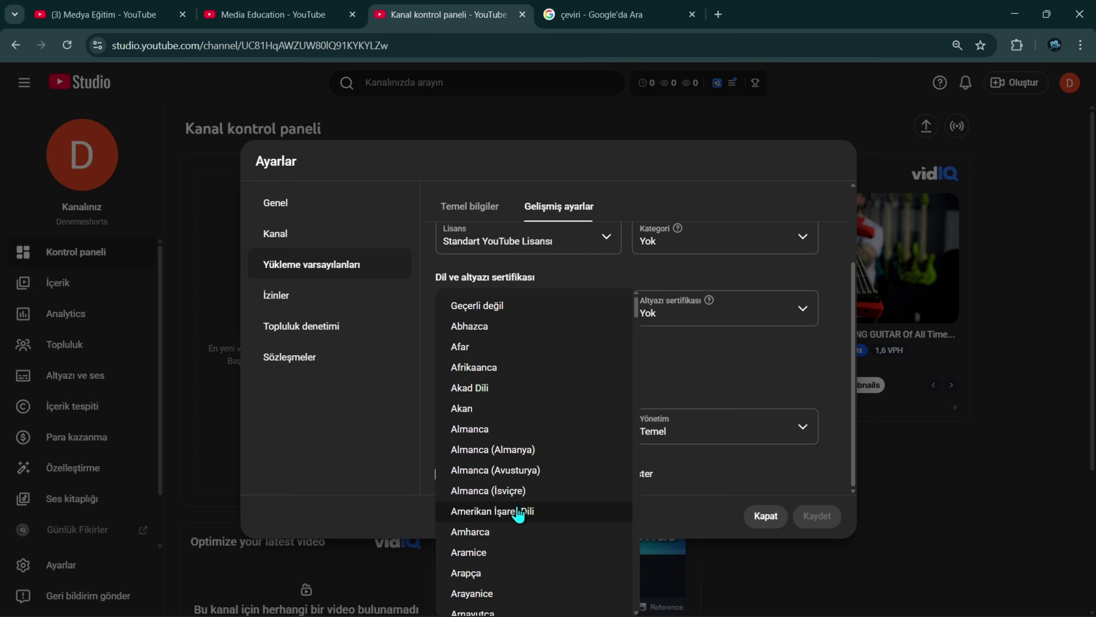
scroll(518, 513, "down", 3)
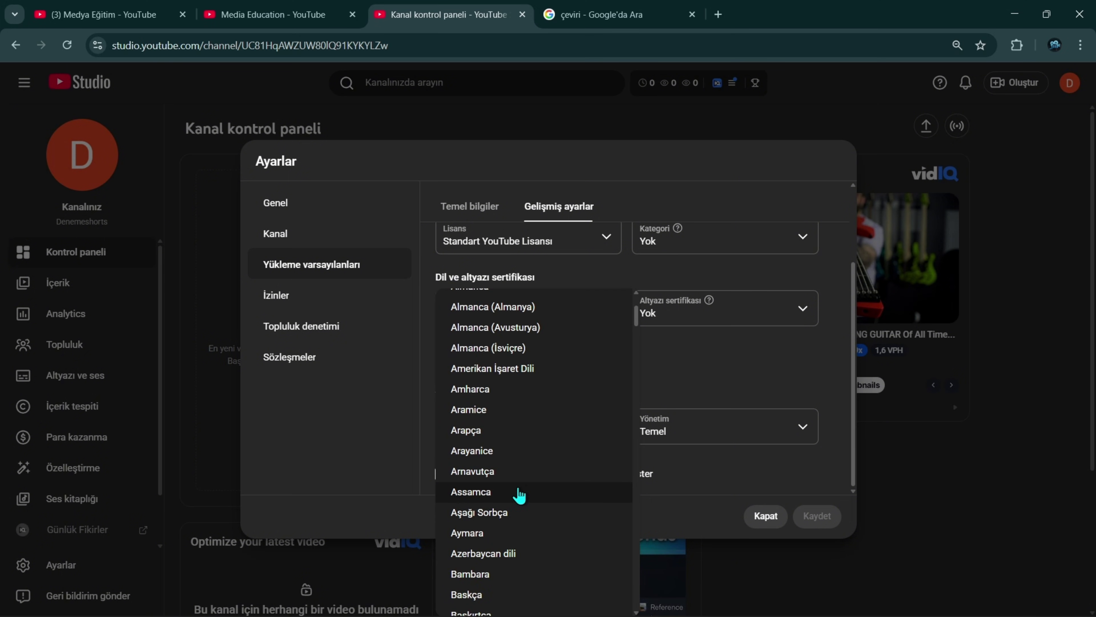
key("Escape")
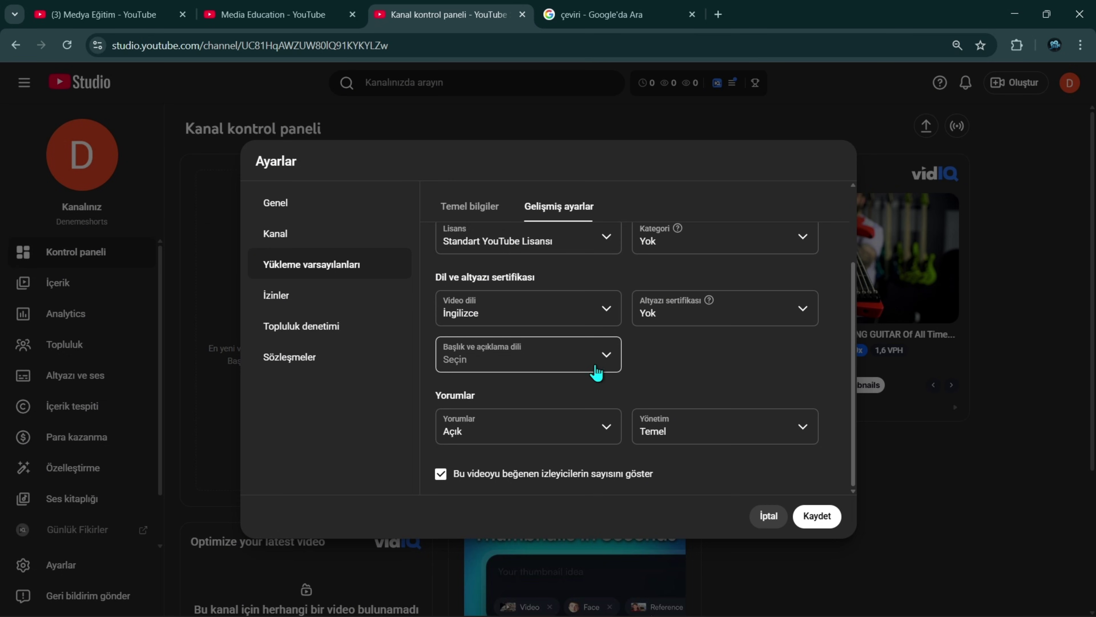
Set the default title and description language to İngilizce and save the settings.
left_click(501, 357)
scroll(523, 162, "down", 10)
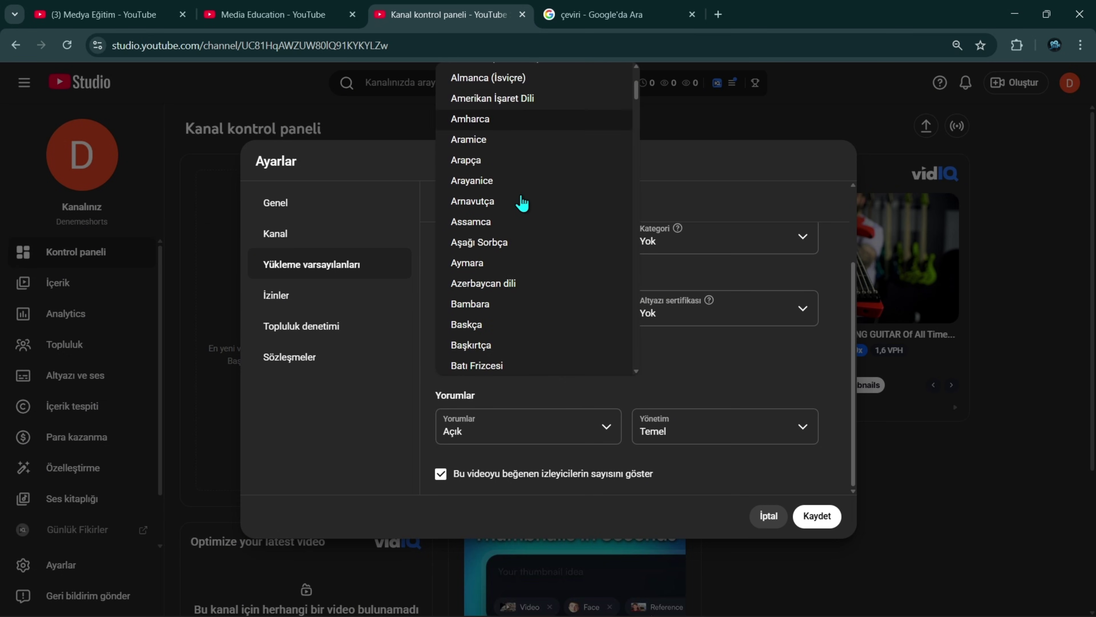
key("Escape")
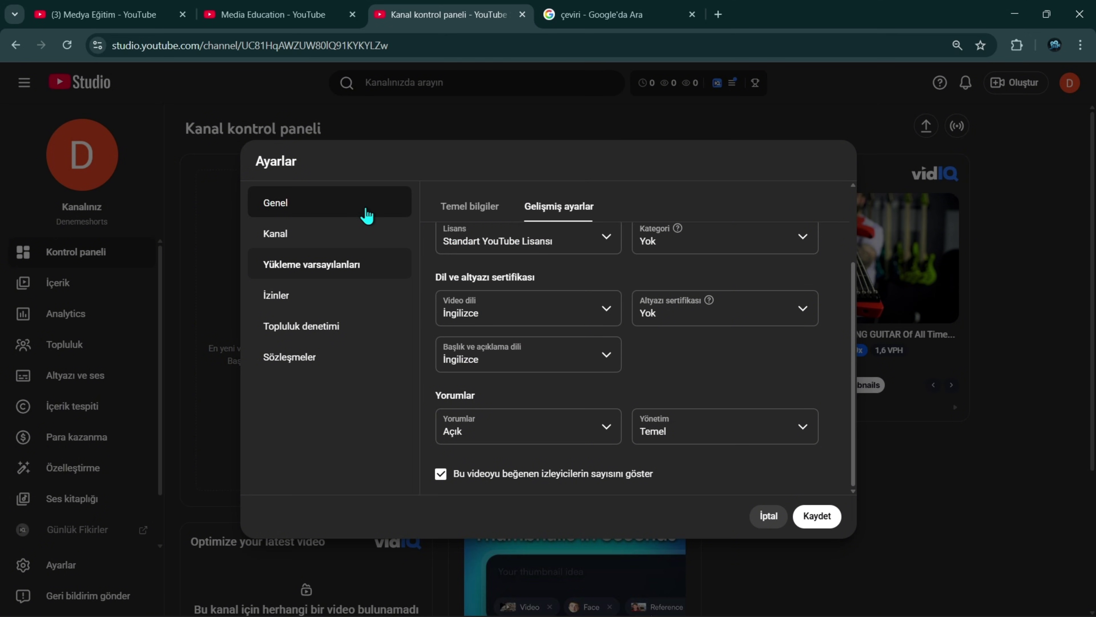
left_click(830, 521)
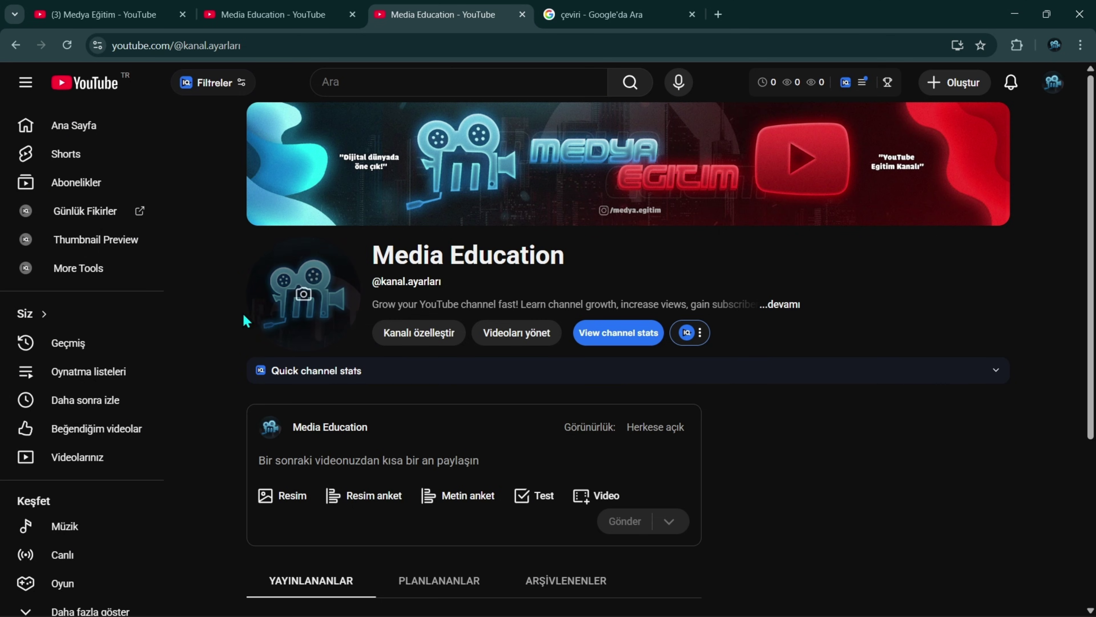
Close the duplicate Media Education tab and the çeviri search tab.
mouse_move(616, 135)
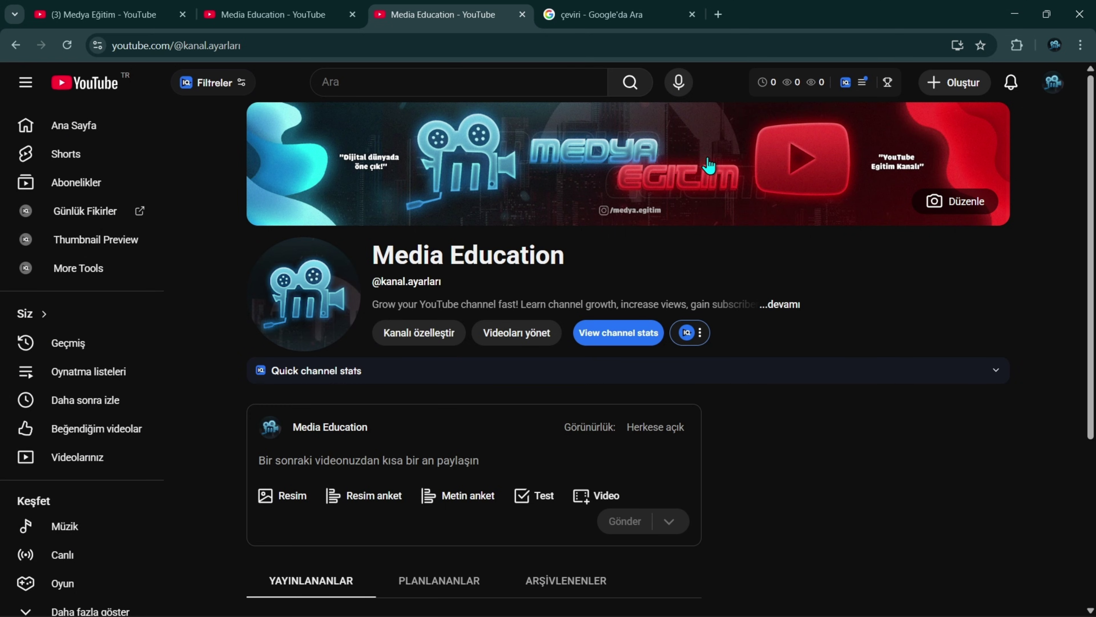
key("ctrl+w")
key("ctrl+w")
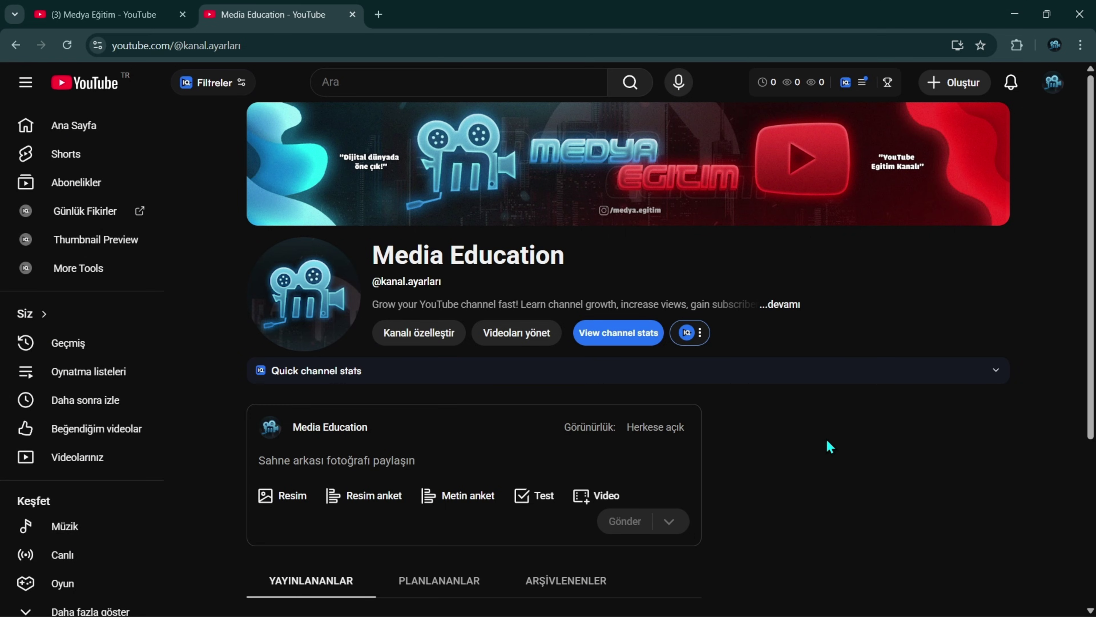